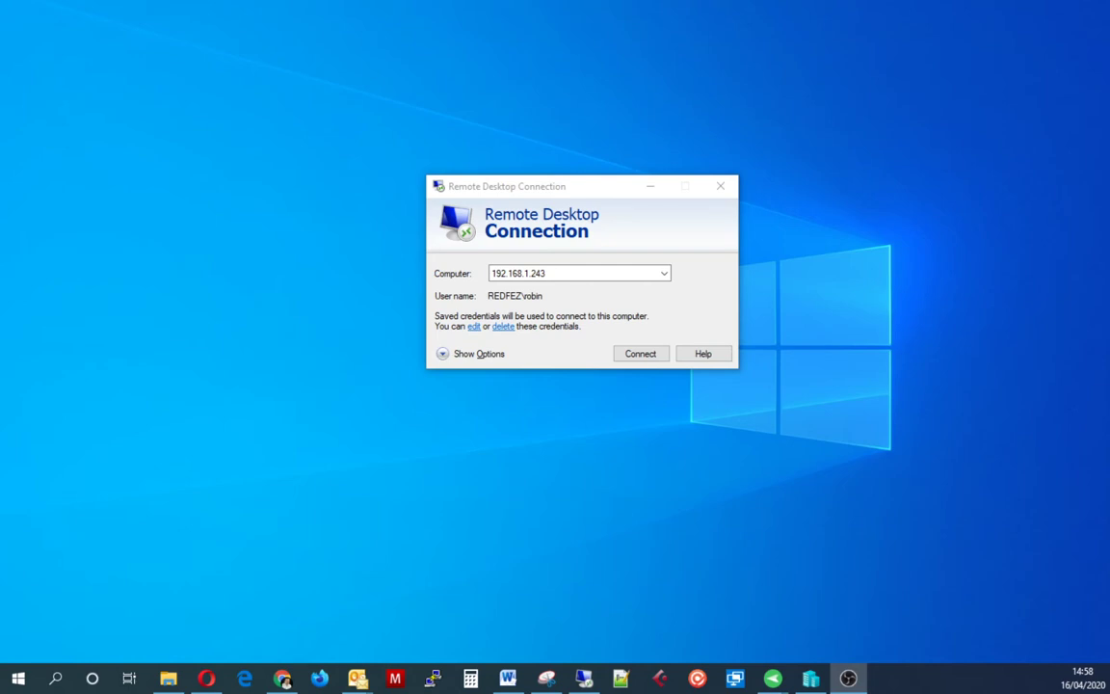
- Start the remote connection to 192.168.1.243 and wait for the Windows Welcome screen
left_click(640, 353)
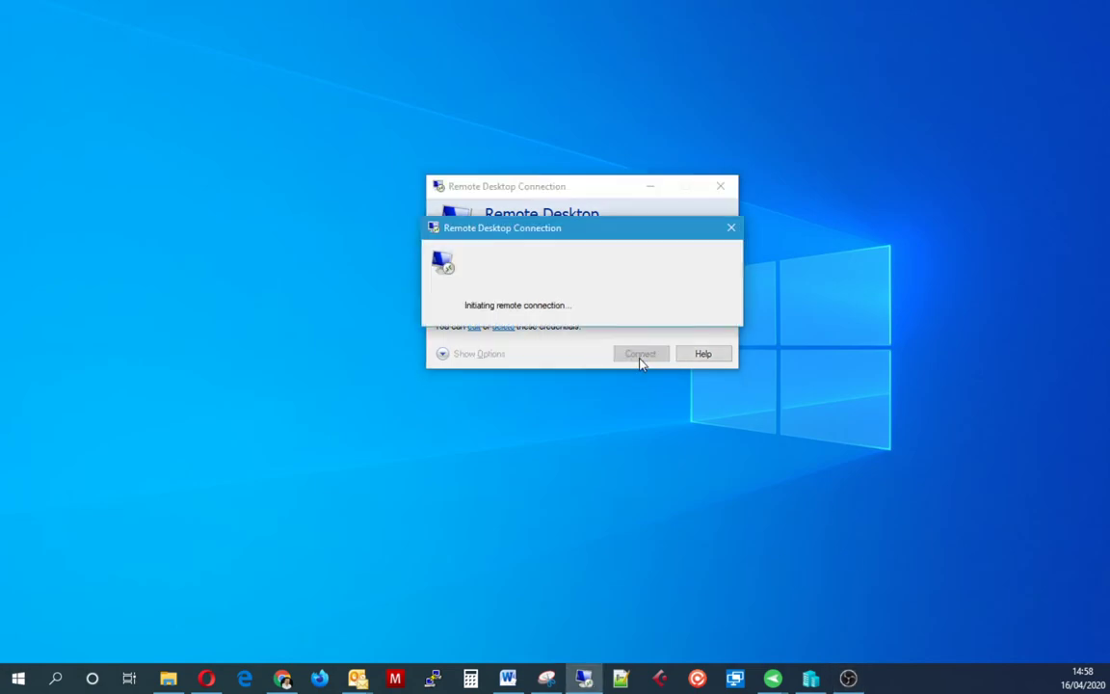